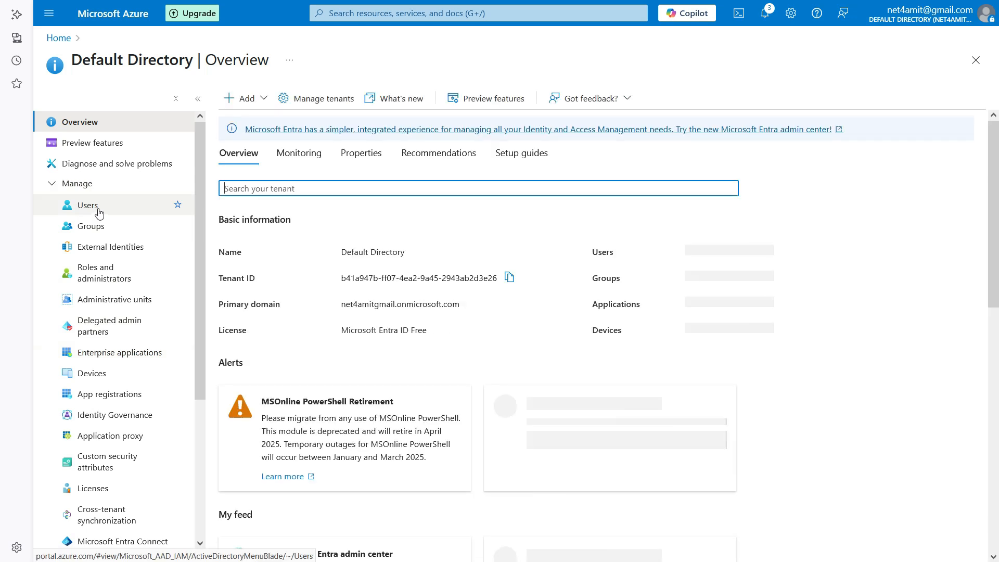
Open the Default Directory's All users list and its New user options.
{"action": "left_click", "coordinate": [101, 212]}
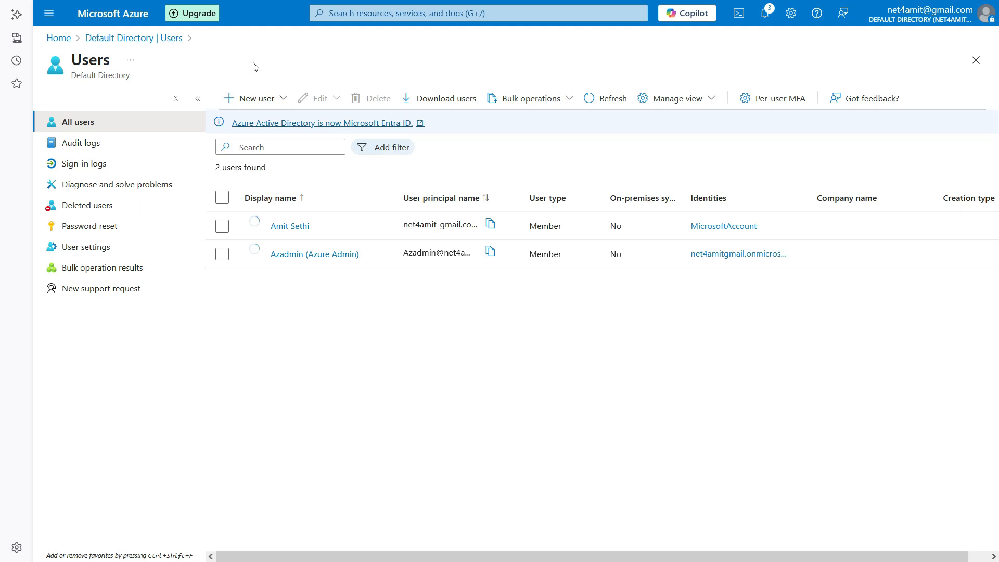
{"action": "left_click", "coordinate": [253, 103]}
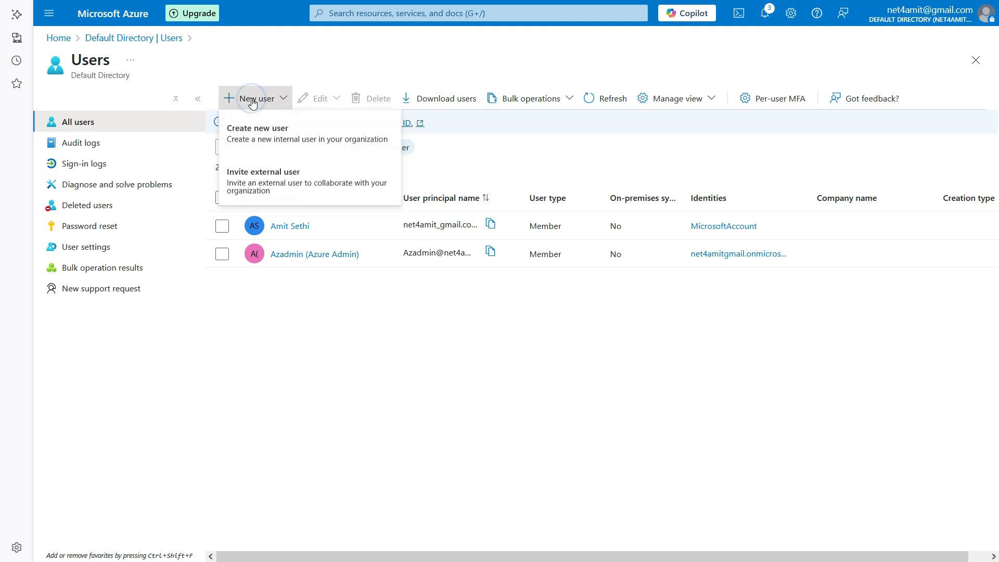
Start a new internal user with a user principal name, saving the full address in Notepad++.
{"action": "left_click", "coordinate": [255, 135]}
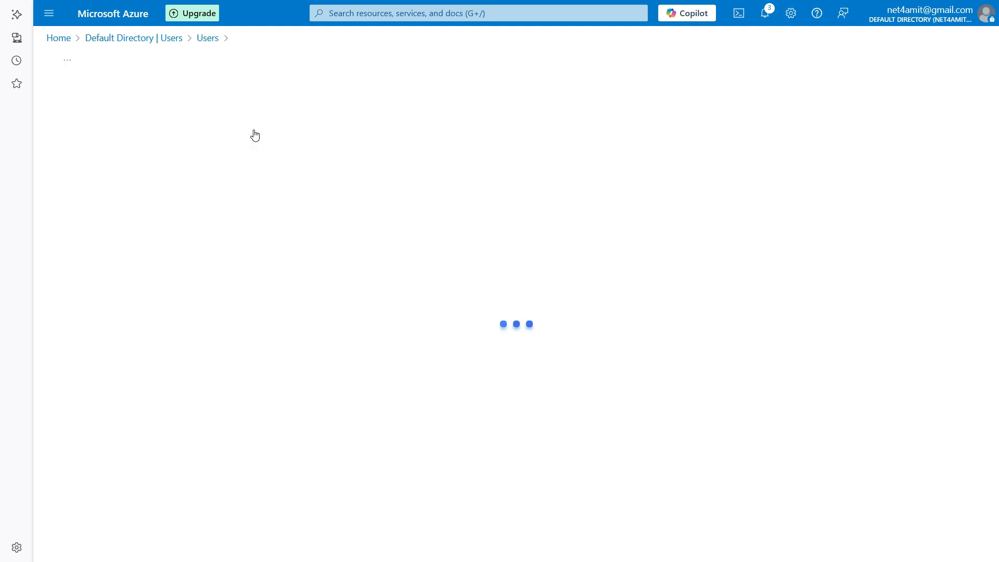
{"action": "left_click", "coordinate": [238, 201]}
{"action": "type", "text": "cbhs"}
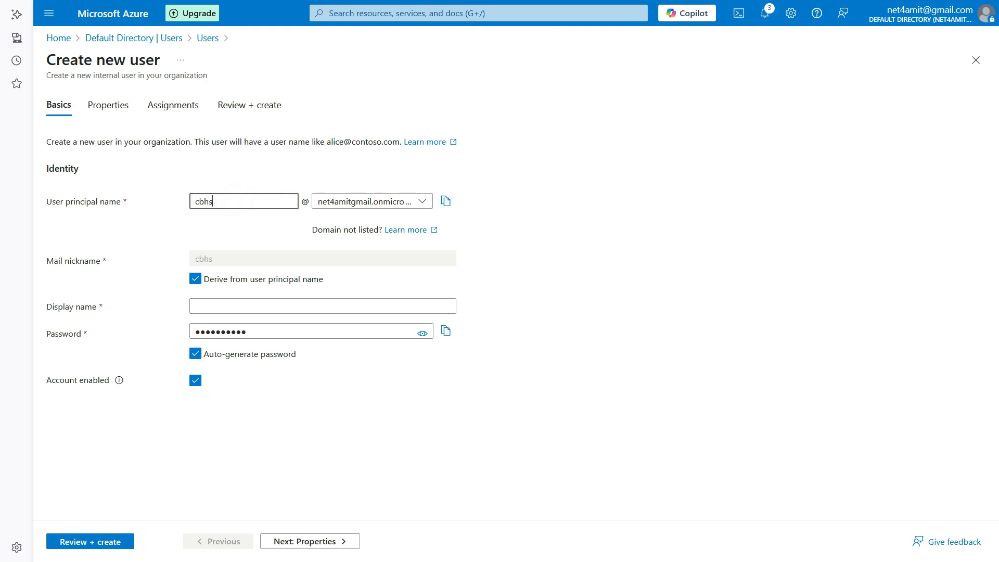
{"action": "type", "text": "b319"}
{"action": "left_click", "coordinate": [445, 206]}
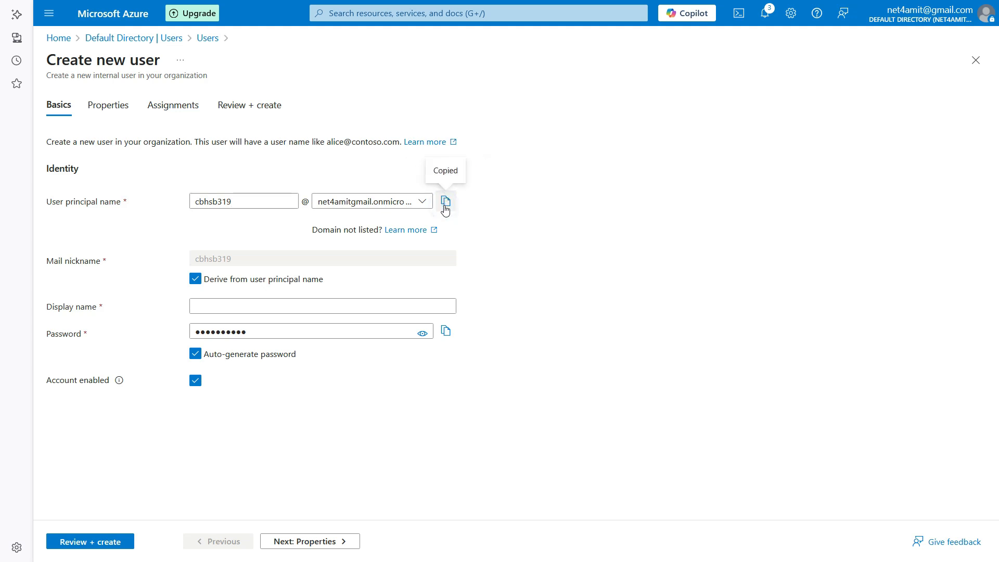
{"action": "key", "text": "alt+Tab"}
{"action": "key", "text": "ctrl+v"}
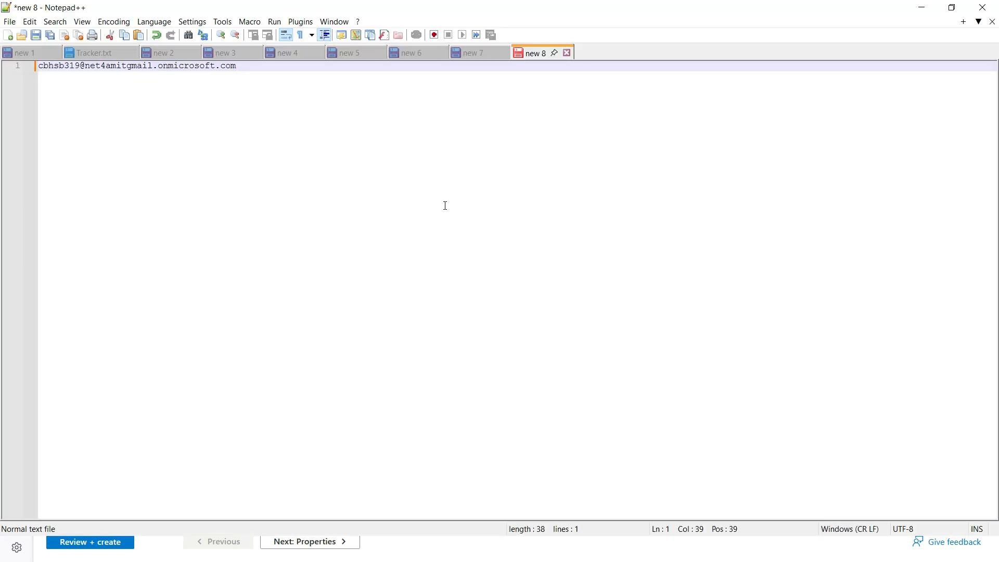
{"action": "key", "text": "alt+Tab"}
Enter the new user's full name as the display name.
{"action": "left_click", "coordinate": [308, 308]}
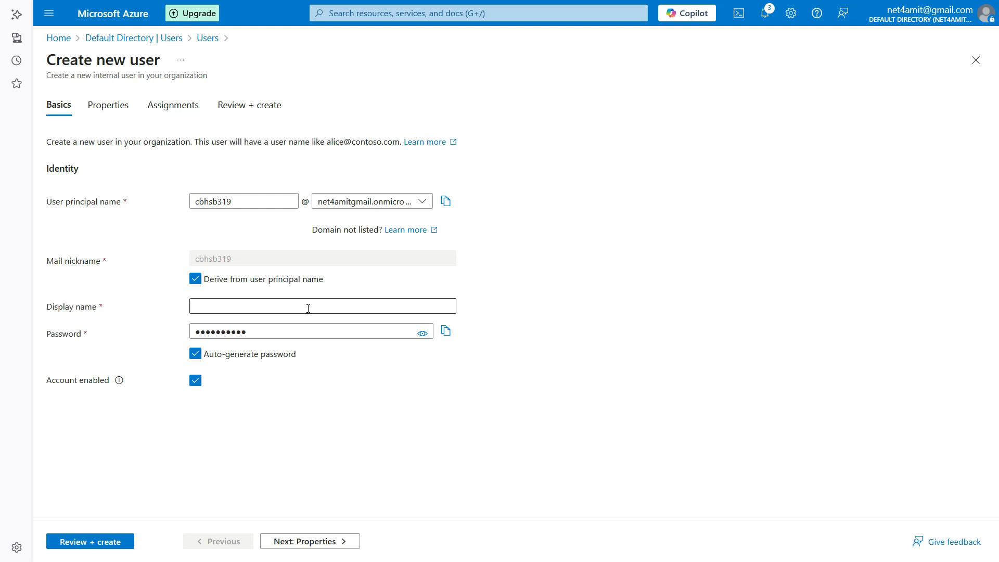
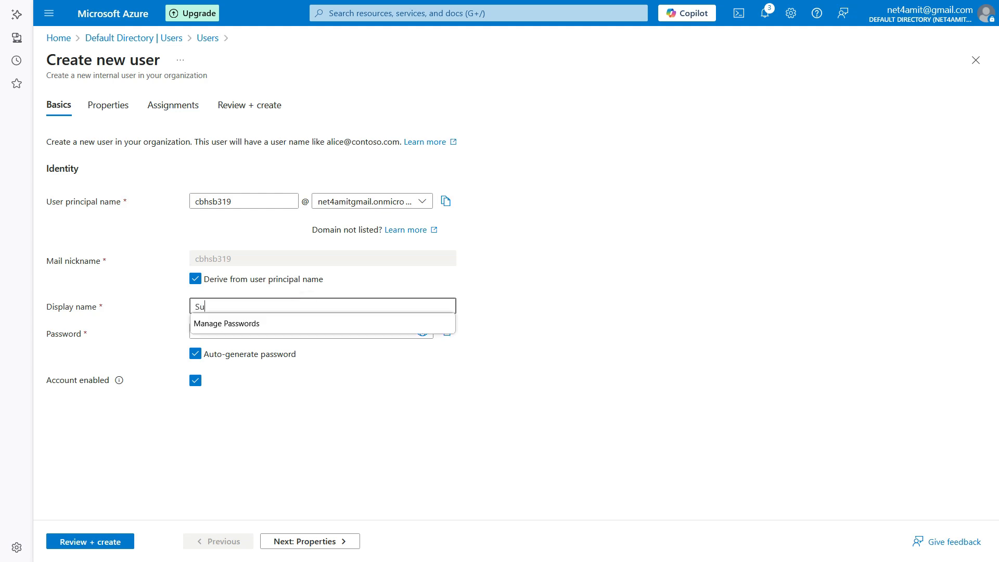
{"action": "left_click", "coordinate": [582, 327]}
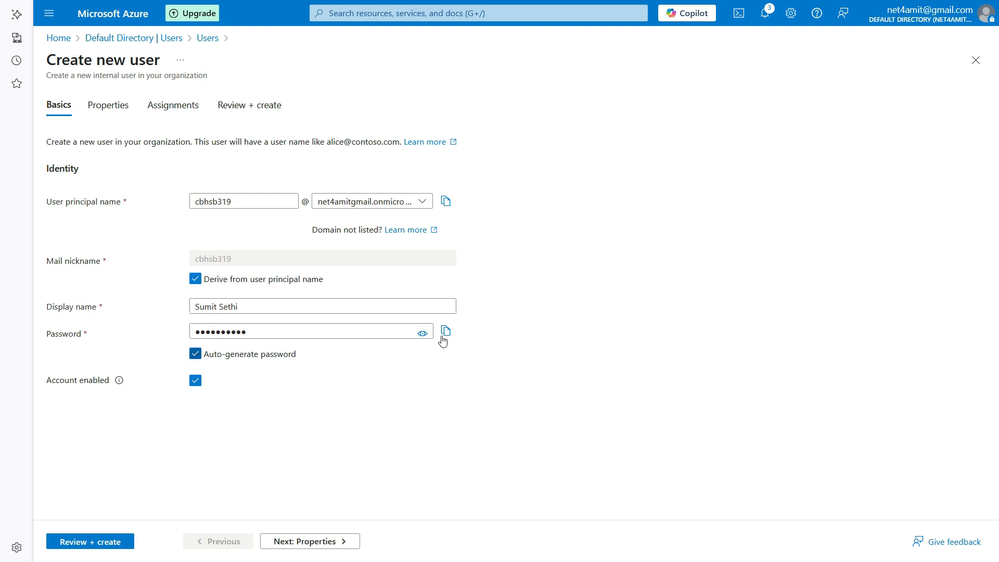
Copy the auto-generated password, then continue to the Properties step.
{"action": "left_click", "coordinate": [422, 334]}
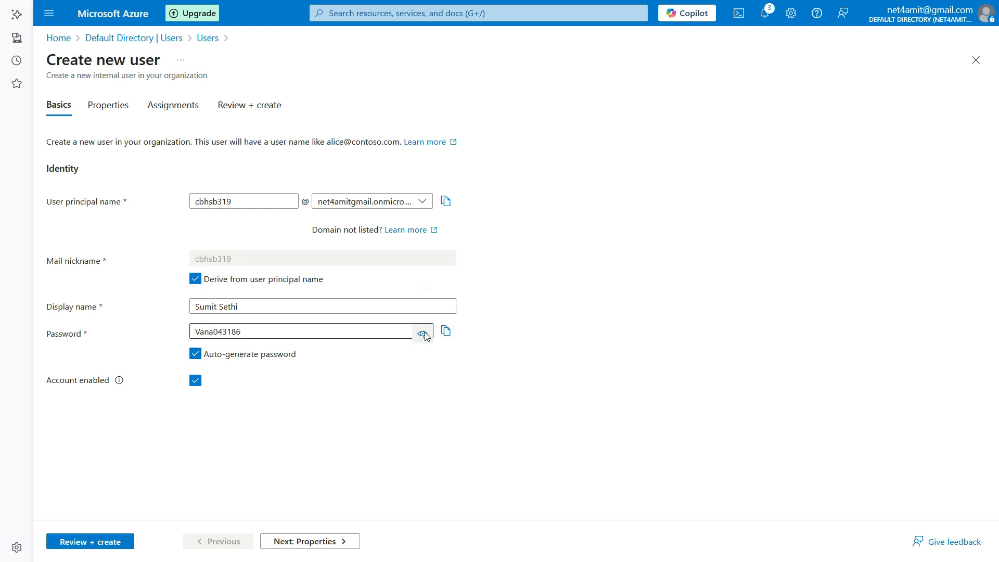
{"action": "left_click", "coordinate": [446, 332]}
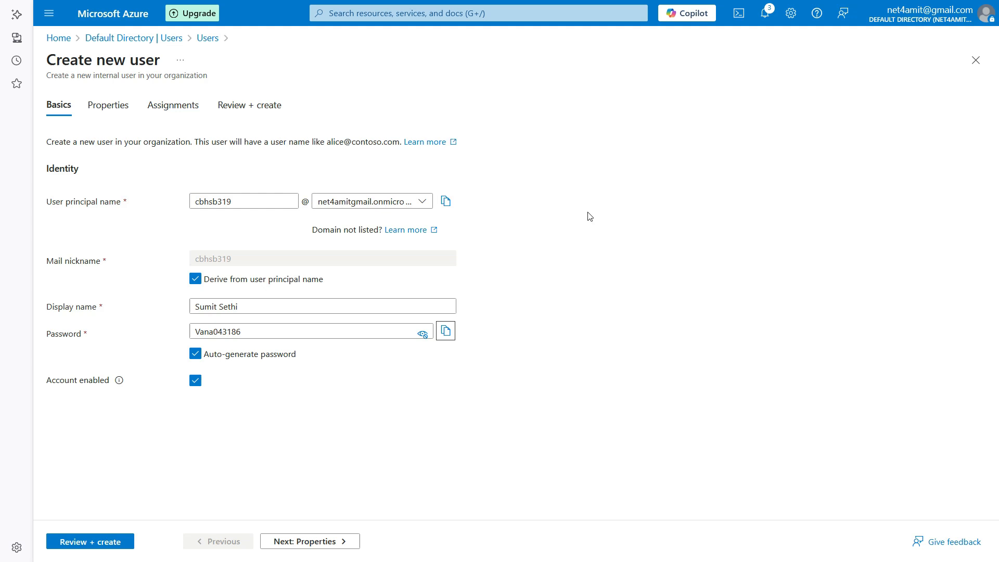
{"action": "left_click", "coordinate": [424, 334]}
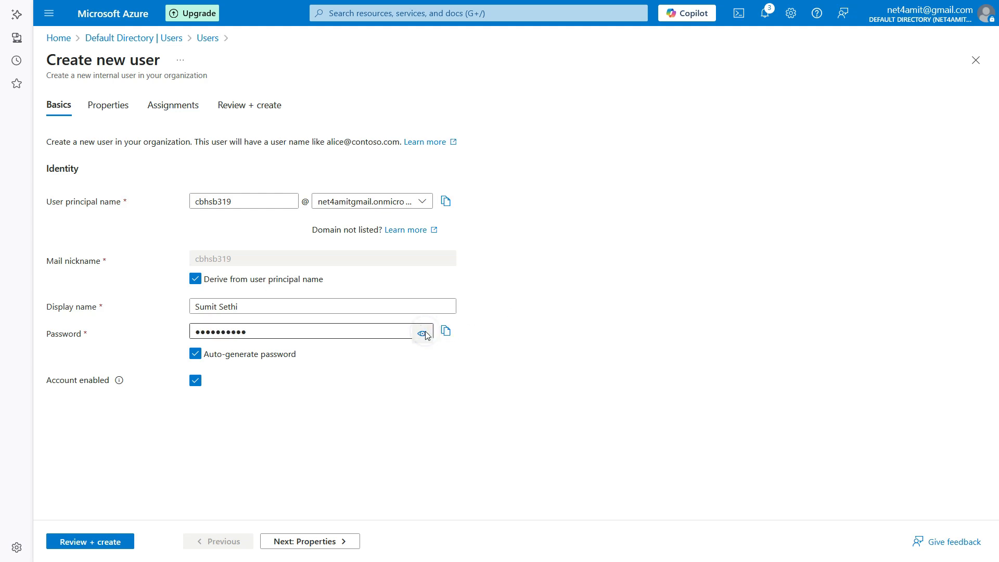
{"action": "left_click", "coordinate": [298, 543]}
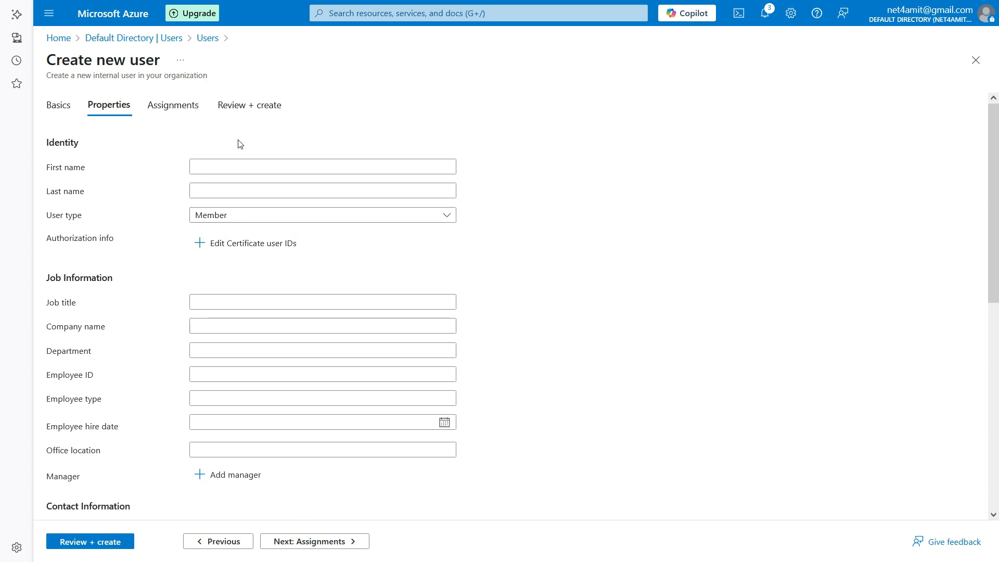
Assign the Global Administrator role, found by searching 'global'.
{"action": "left_click", "coordinate": [315, 544]}
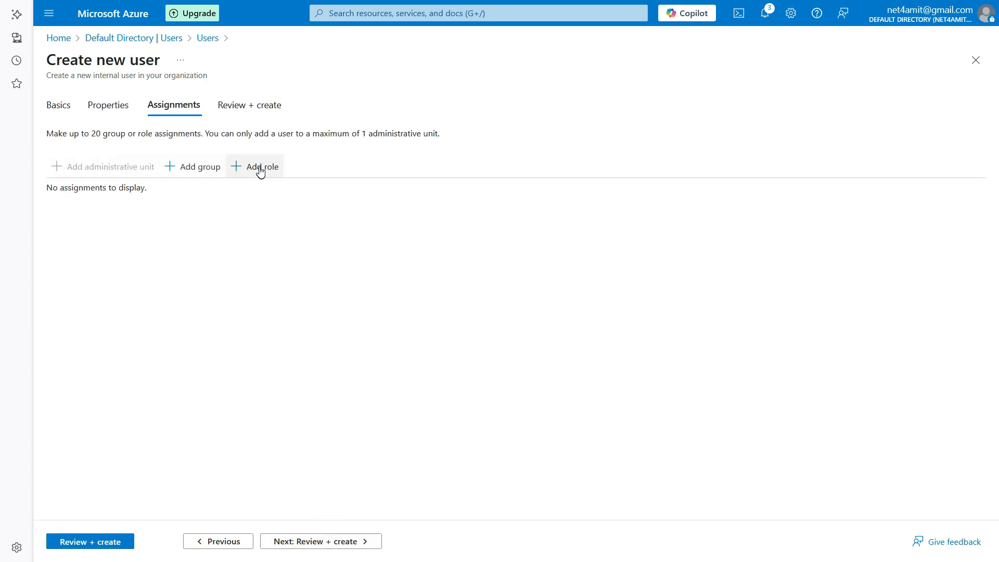
{"action": "left_click", "coordinate": [260, 172]}
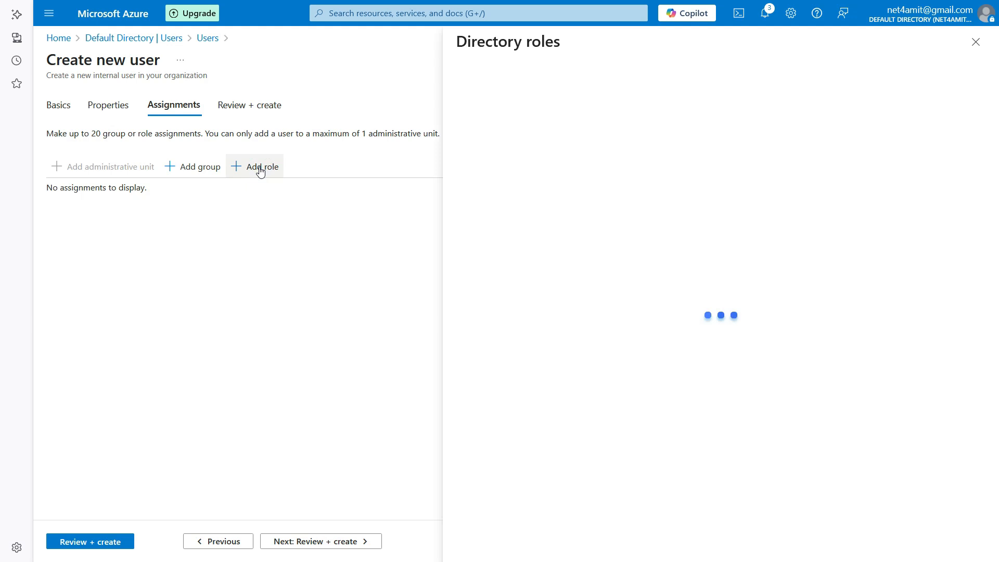
{"action": "type", "text": "global"}
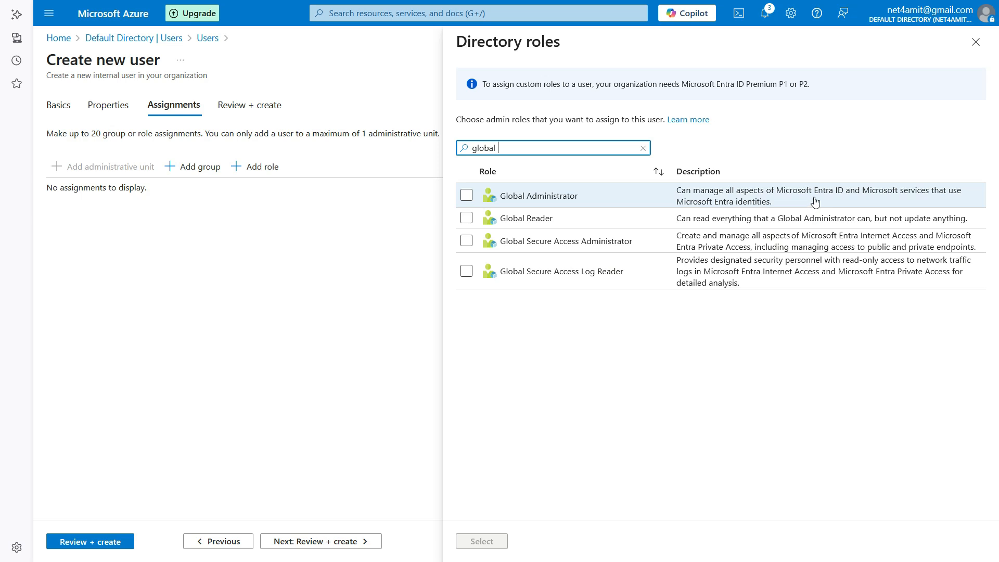
{"action": "left_click", "coordinate": [557, 201]}
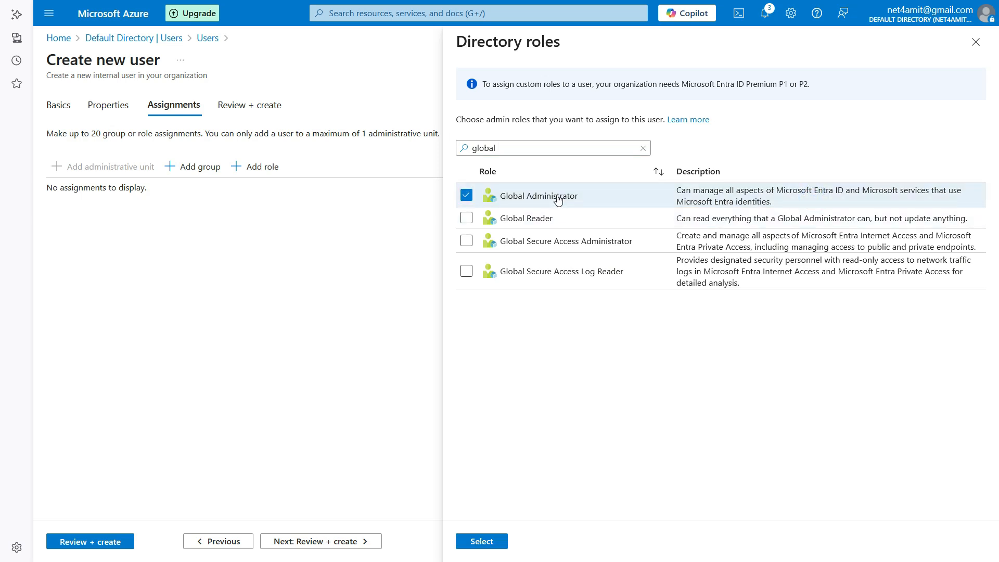
{"action": "left_click", "coordinate": [472, 545]}
Add the Azure-Grp-ContributorAdmins group to the new user's assignments.
{"action": "left_click", "coordinate": [185, 175]}
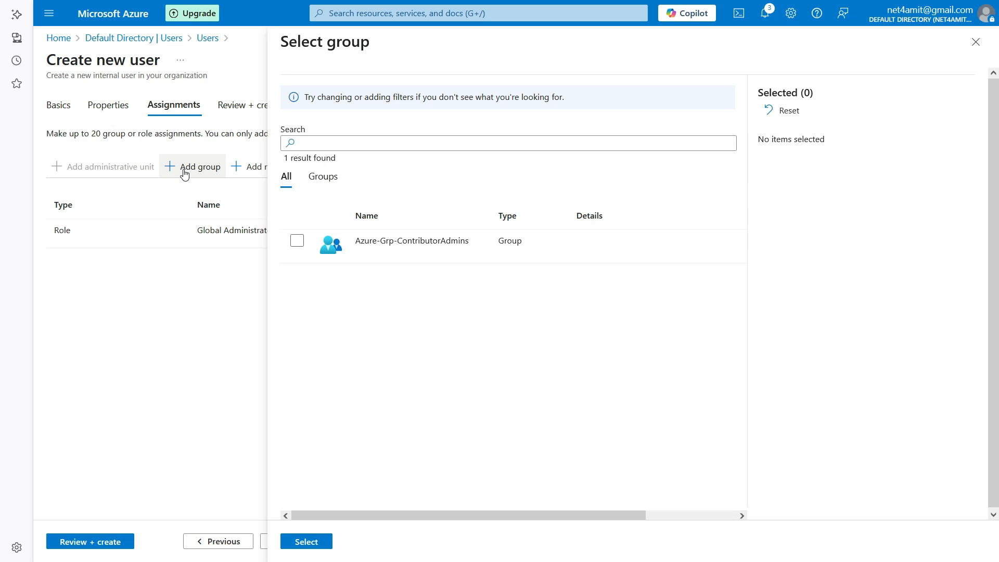
{"action": "left_click", "coordinate": [299, 243]}
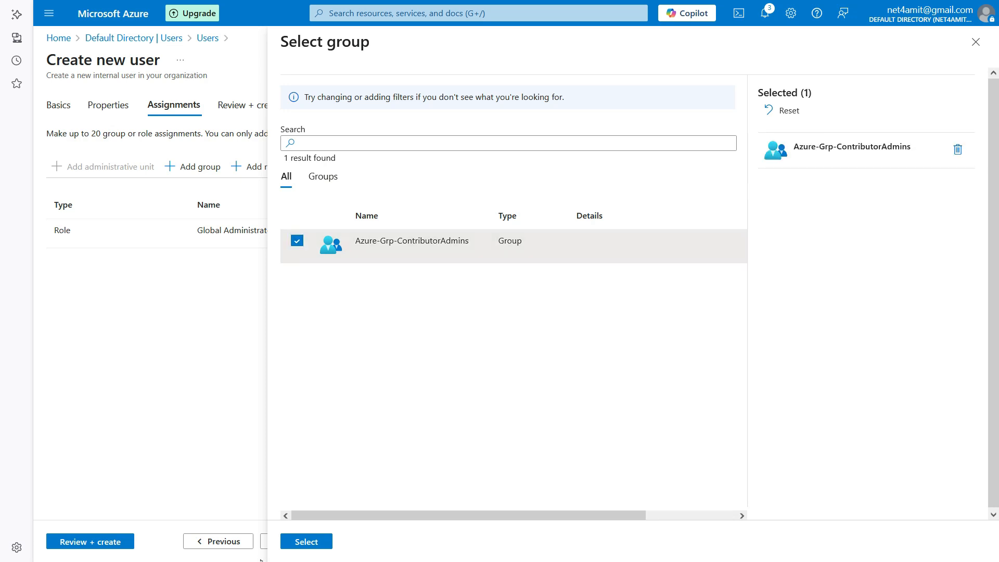
{"action": "left_click", "coordinate": [321, 541]}
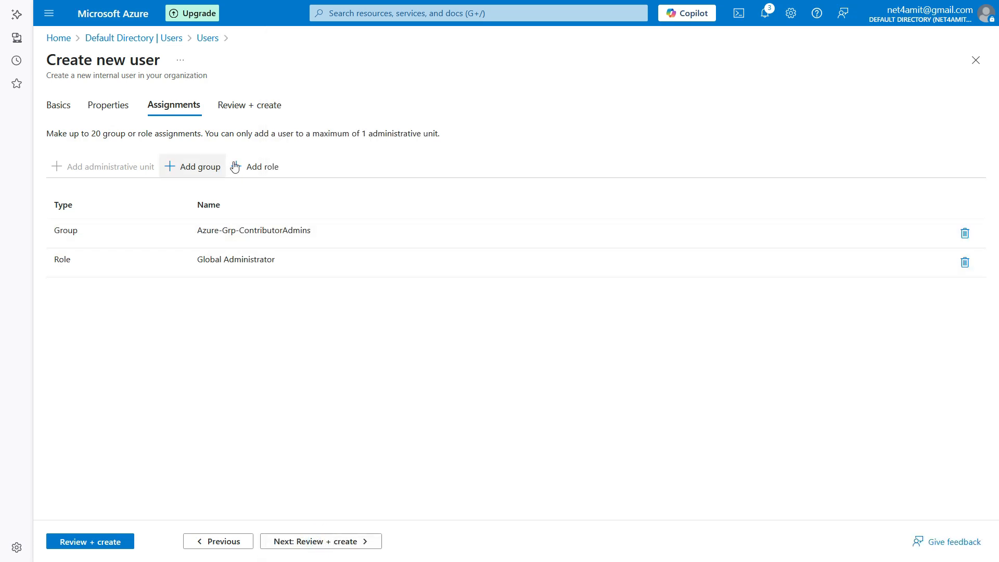
Check the Review + create summary and create the user account.
{"action": "left_click", "coordinate": [323, 541]}
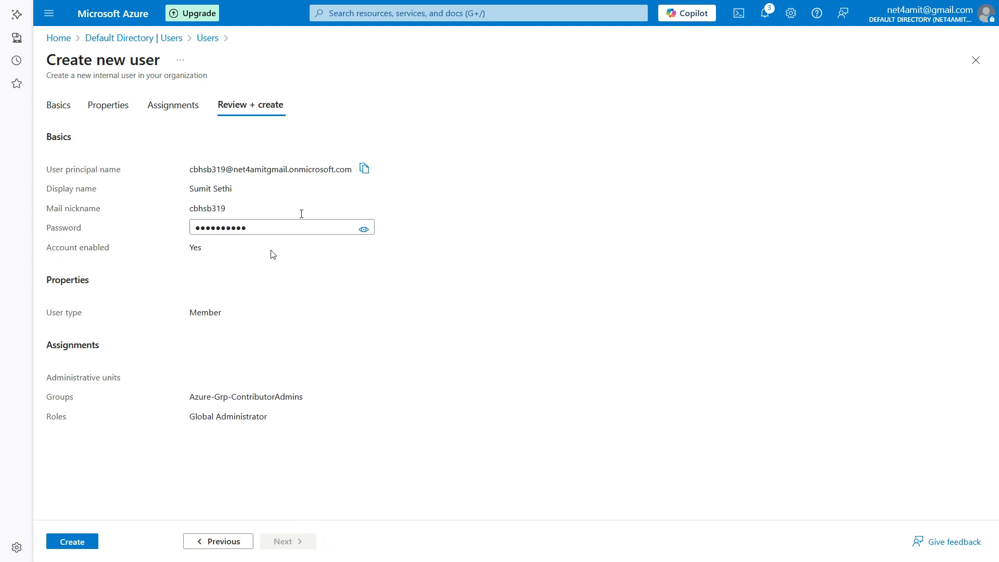
{"action": "left_click", "coordinate": [89, 541]}
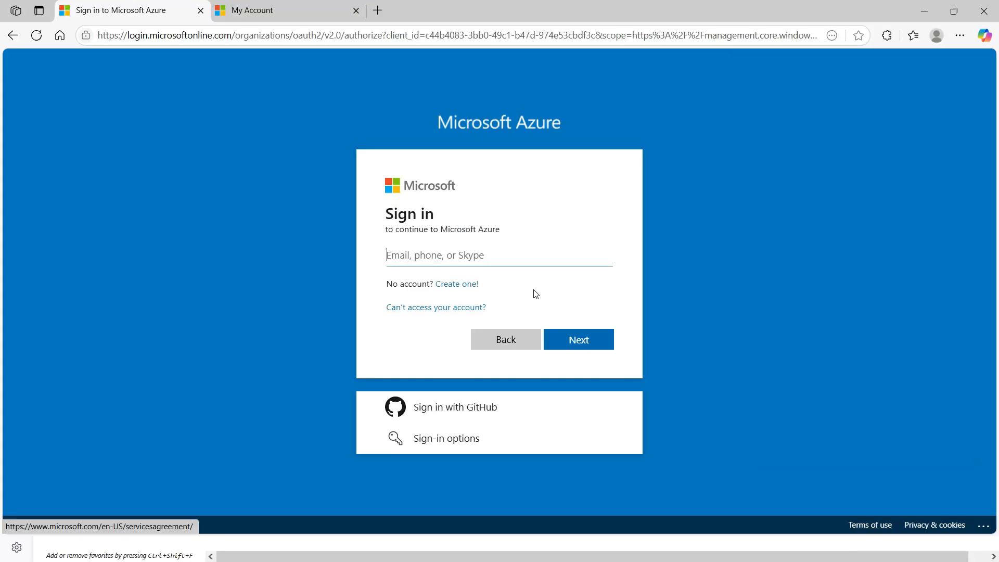
Sign in with the new user's saved sign-in address and temporary password.
{"action": "left_click", "coordinate": [498, 255]}
{"action": "key", "text": "ctrl+v"}
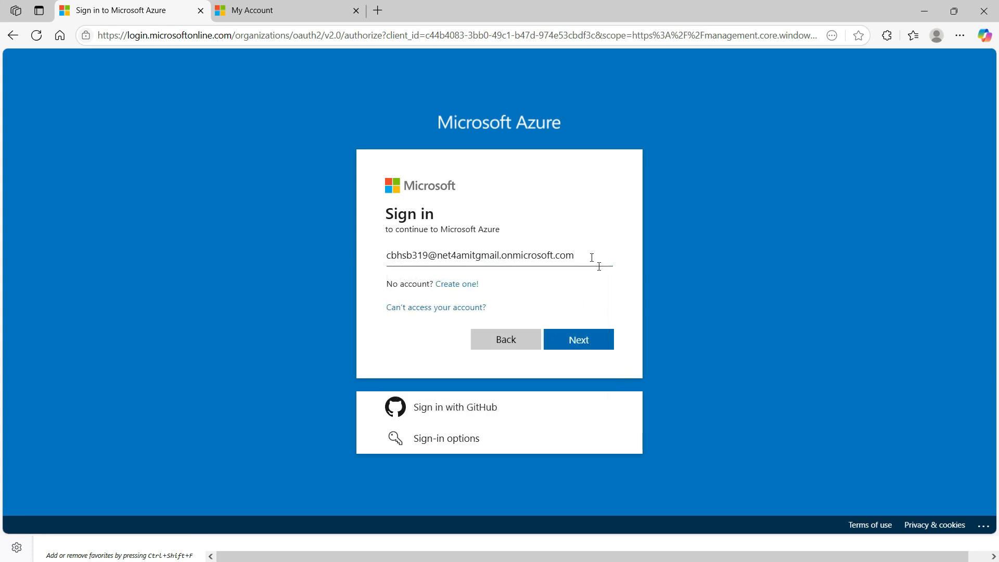
{"action": "left_click", "coordinate": [597, 339]}
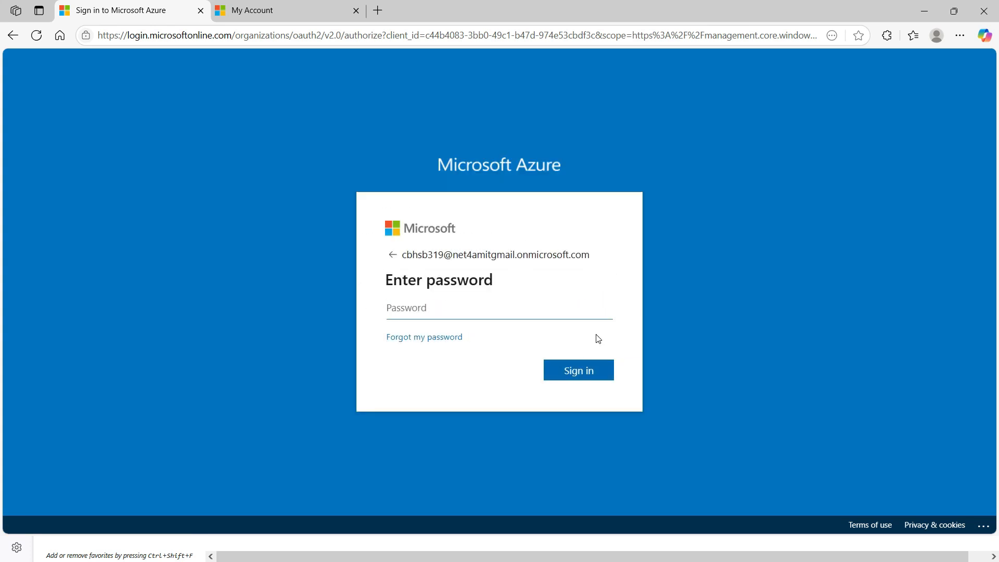
{"action": "left_click", "coordinate": [555, 314]}
{"action": "key", "text": "ctrl+v"}
{"action": "left_click", "coordinate": [577, 371]}
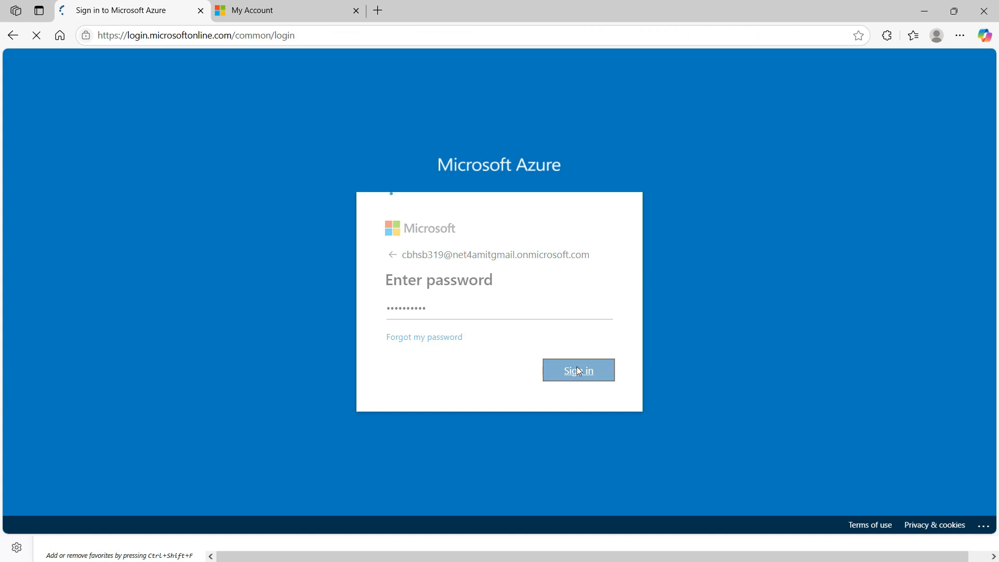
Replace the temporary password with a new password, confirm it, and sign in.
{"action": "left_click", "coordinate": [803, 204]}
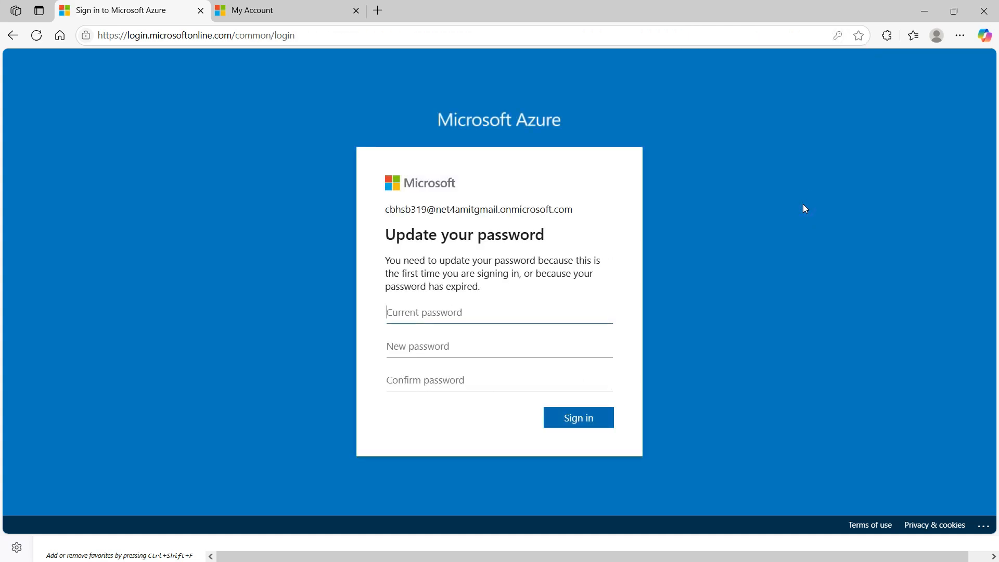
{"action": "left_click", "coordinate": [494, 315]}
{"action": "key", "text": "ctrl+v"}
{"action": "left_click", "coordinate": [480, 351]}
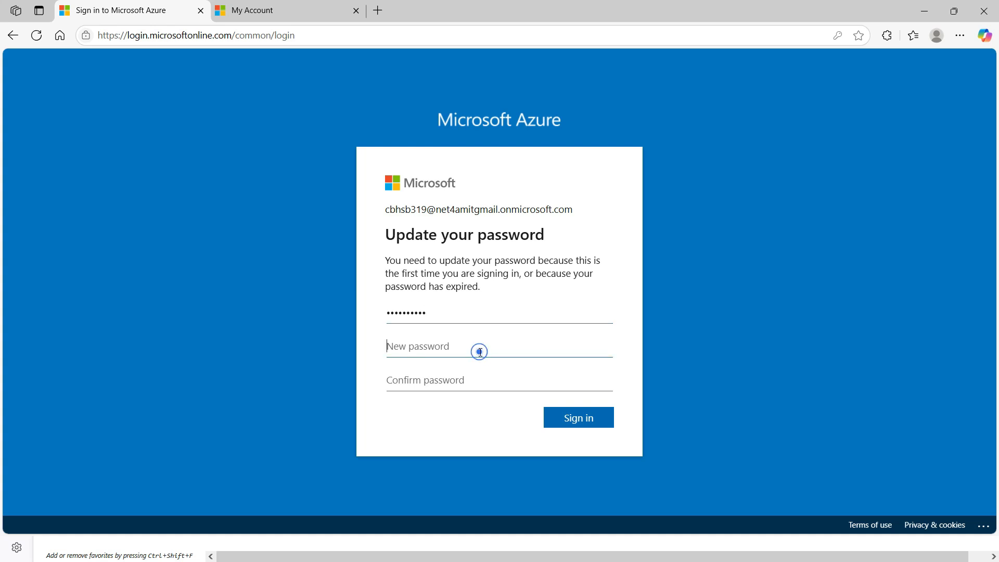
{"action": "type", "text": "Password"}
{"action": "left_click", "coordinate": [472, 370]}
{"action": "type", "text": "Password"}
{"action": "left_click", "coordinate": [572, 418]}
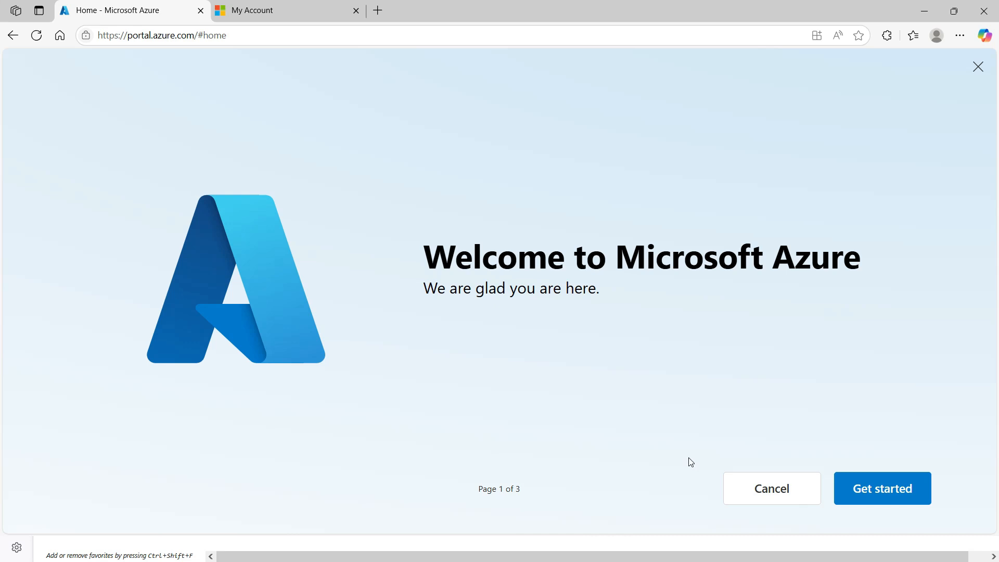
Advance through the Welcome to Microsoft Azure pages and start the portal tour.
{"action": "left_click", "coordinate": [868, 494]}
{"action": "left_click", "coordinate": [775, 490]}
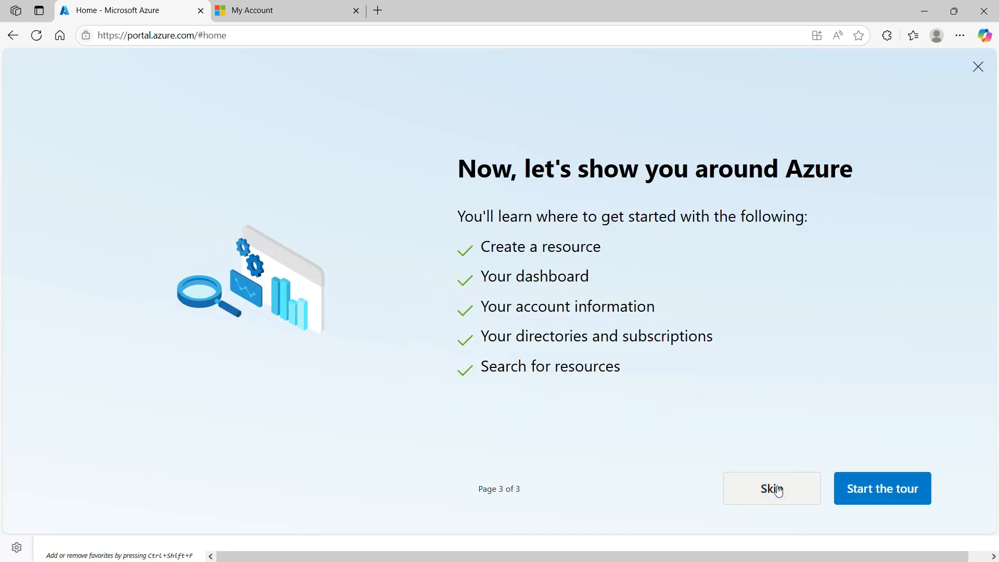
{"action": "left_click", "coordinate": [871, 491]}
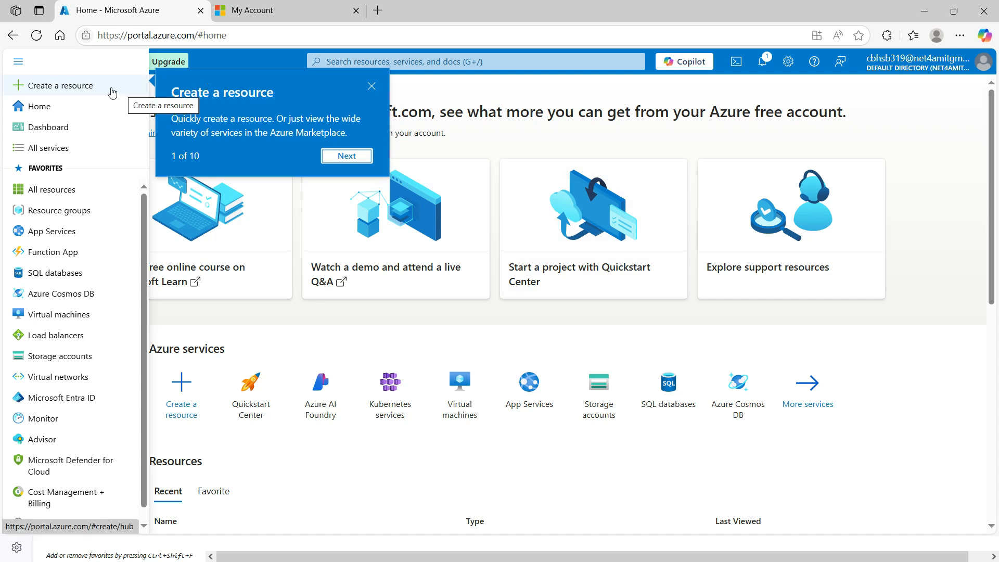
Step through all ten tour callouts, from Home to Account information, and finish.
{"action": "left_click", "coordinate": [346, 156]}
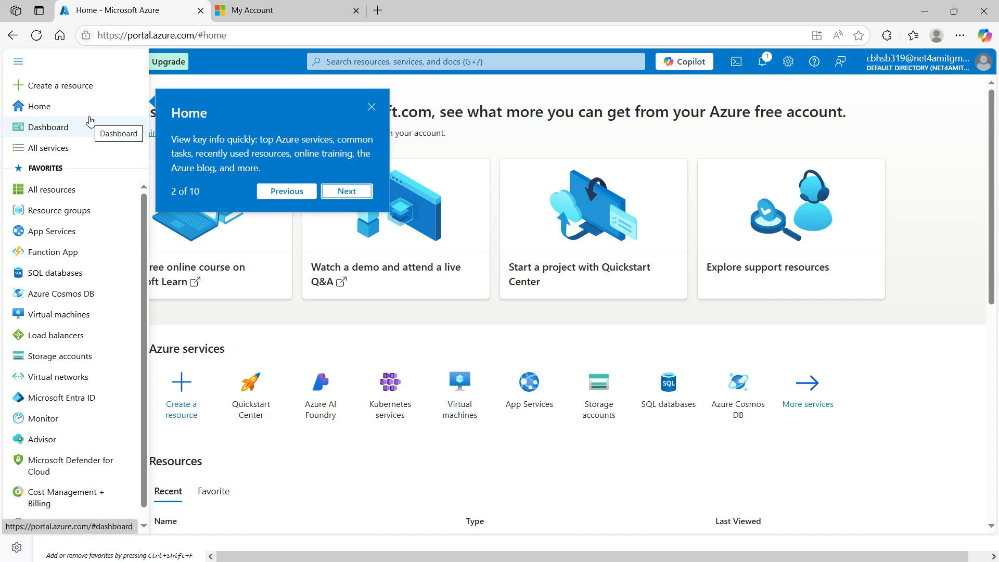
{"action": "left_click", "coordinate": [343, 191]}
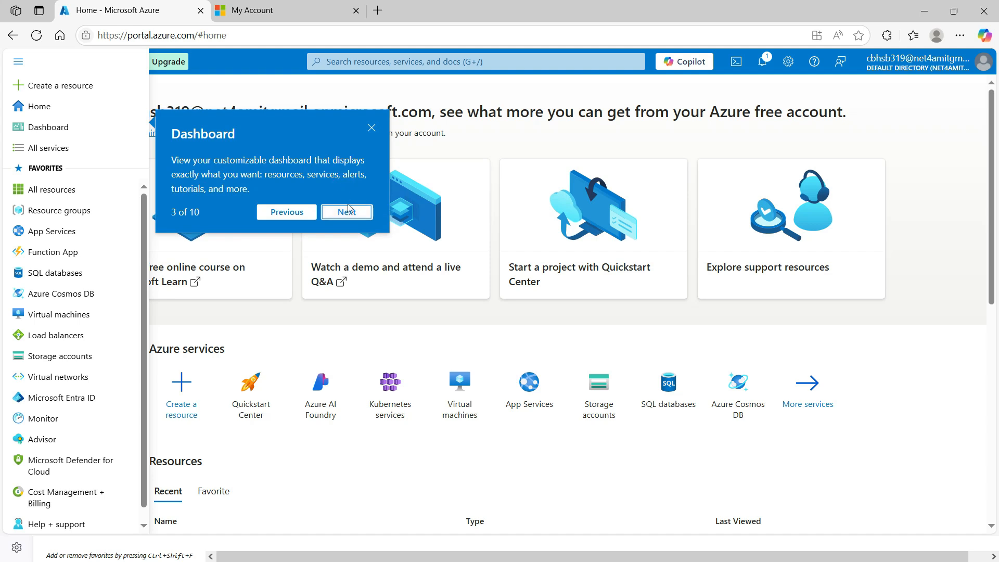
{"action": "left_click", "coordinate": [348, 212]}
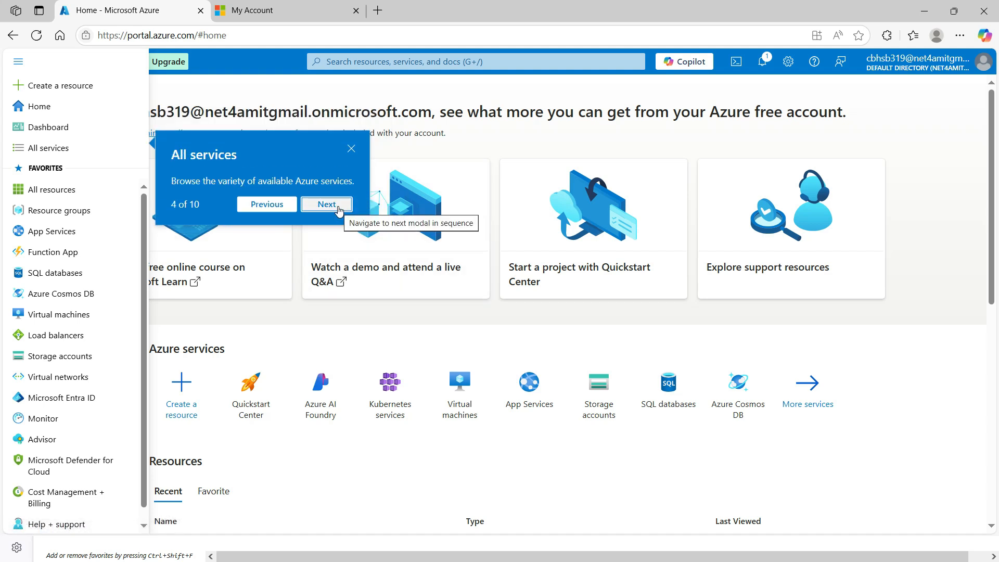
{"action": "left_click", "coordinate": [327, 205]}
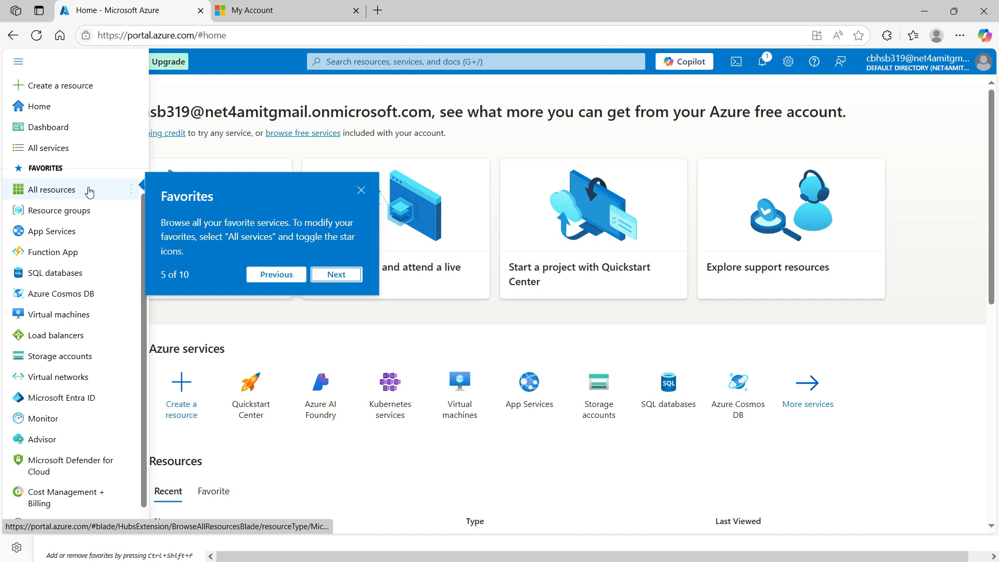
{"action": "mouse_move", "coordinate": [90, 192]}
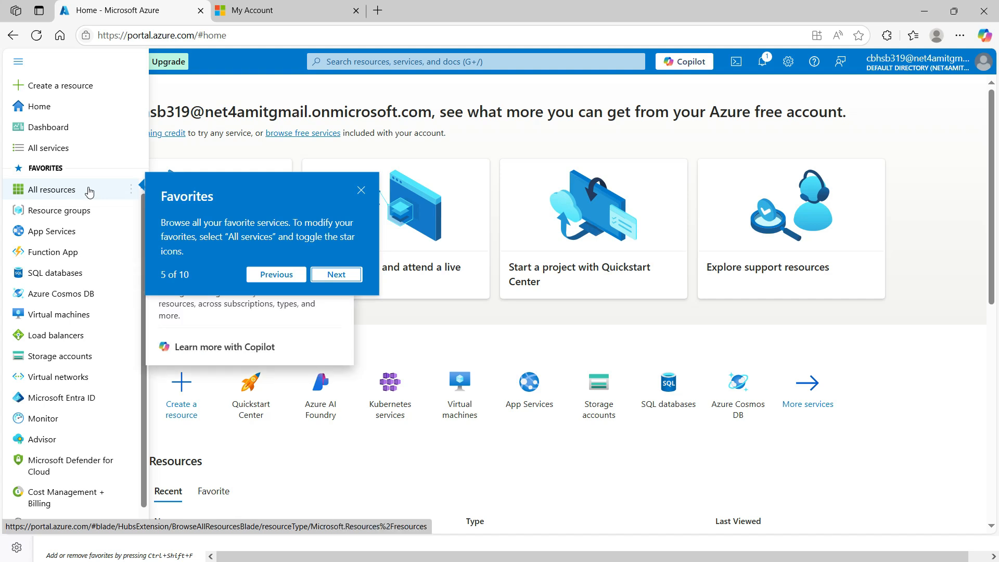
{"action": "left_click", "coordinate": [336, 275]}
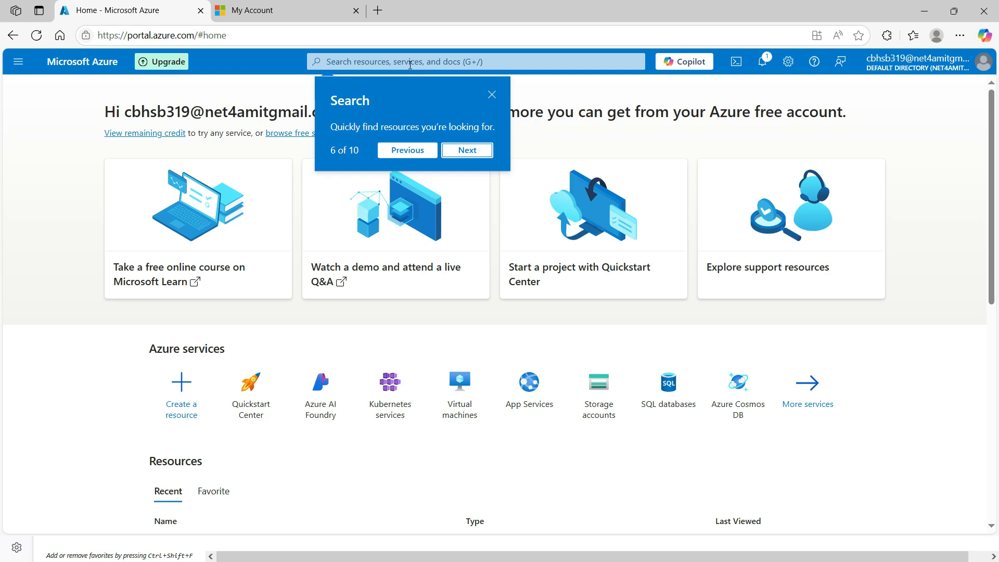
{"action": "left_click", "coordinate": [467, 149]}
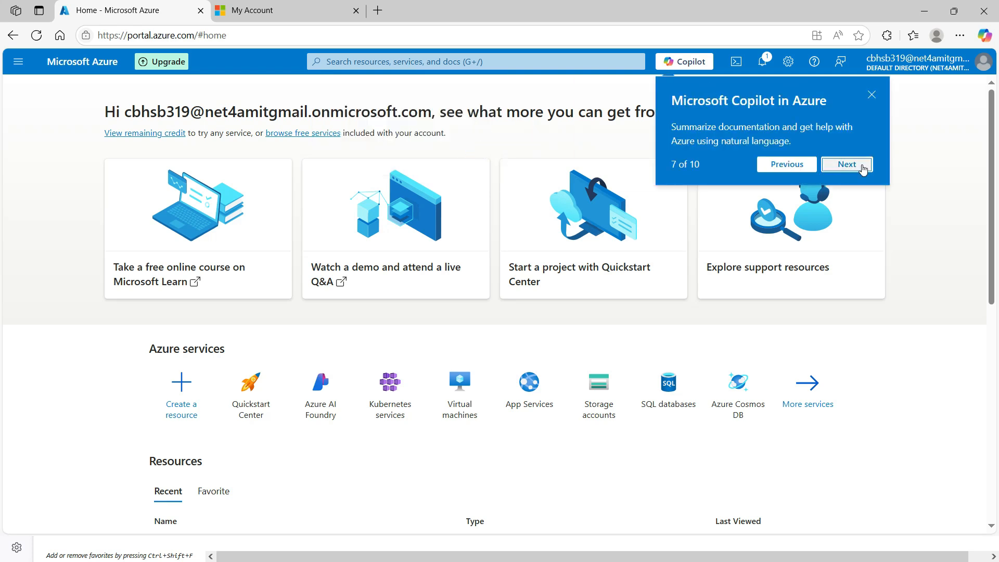
{"action": "left_click", "coordinate": [847, 164]}
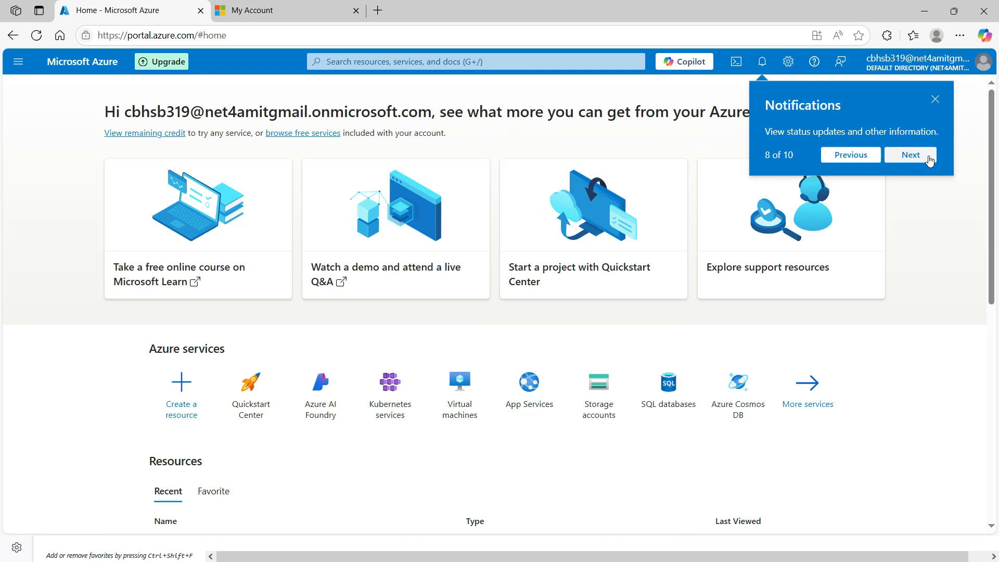
{"action": "left_click", "coordinate": [910, 155]}
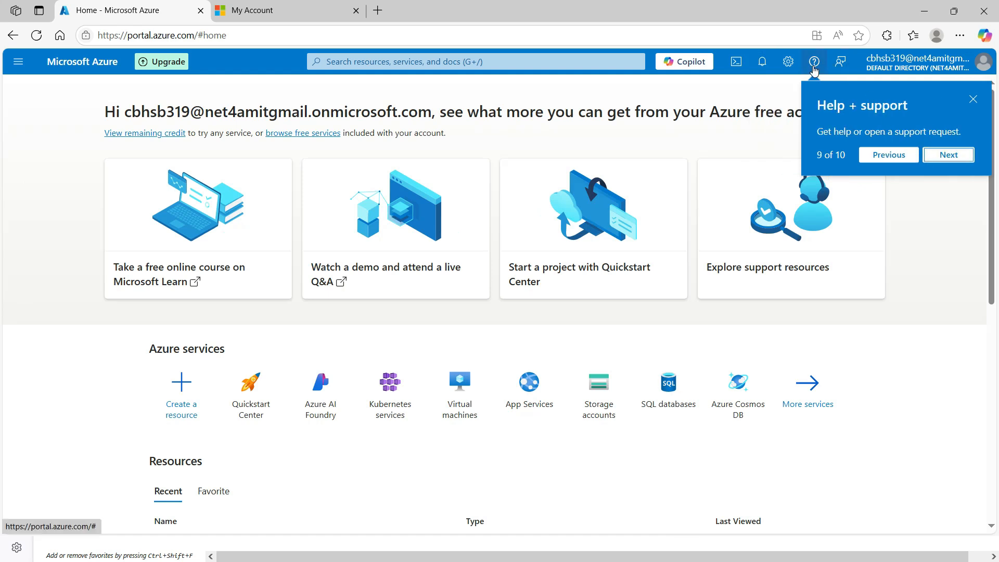
{"action": "key", "text": "Return"}
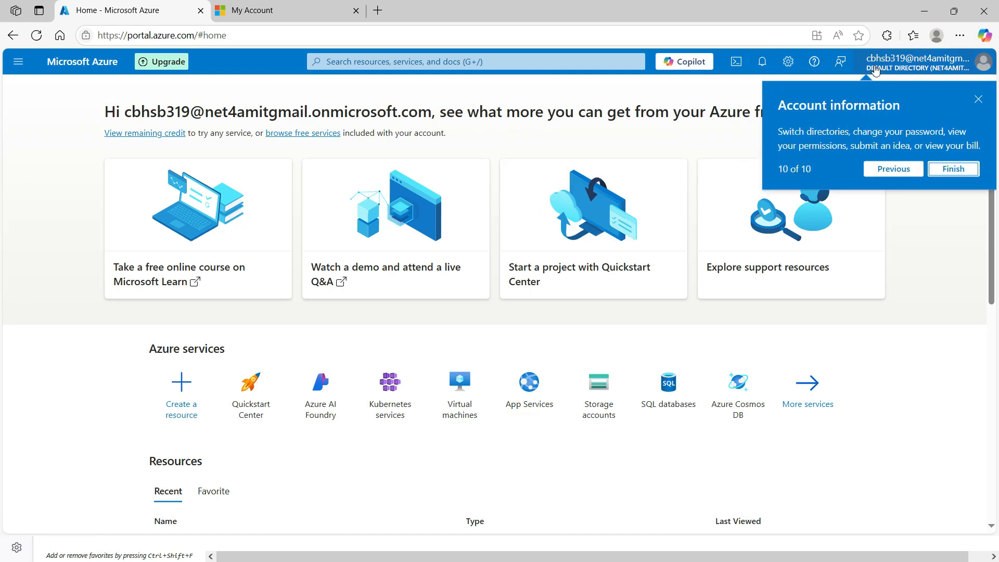
{"action": "key", "text": "Return"}
{"action": "key", "text": "Return"}
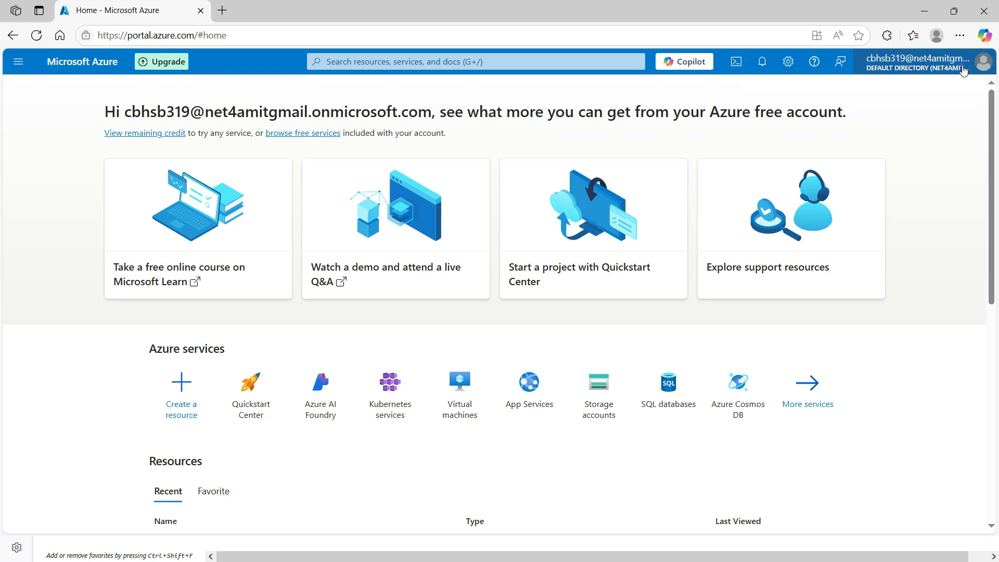
Go from the account menu's View account to Change password, continuing as the new user.
{"action": "left_click", "coordinate": [963, 70]}
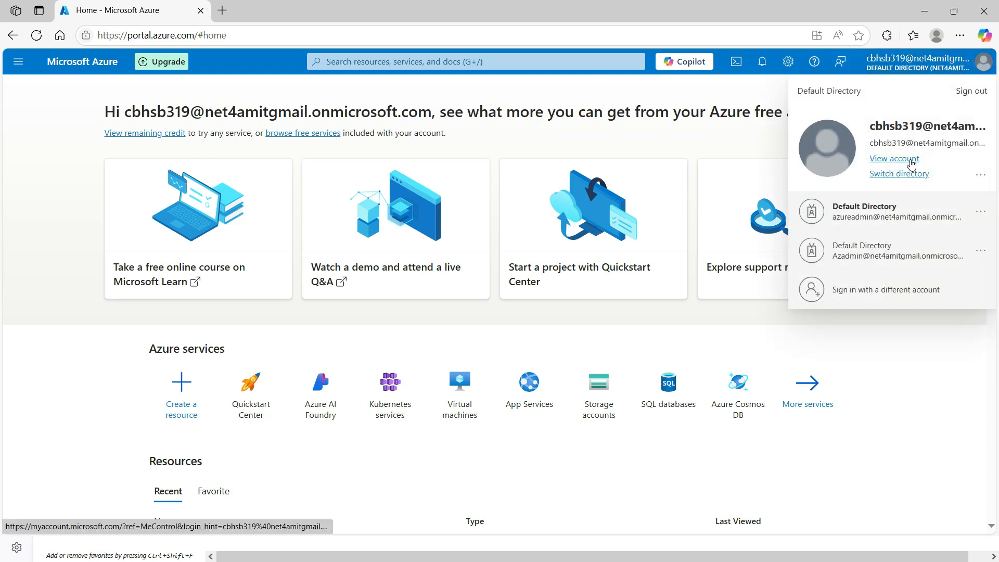
{"action": "left_click", "coordinate": [894, 158]}
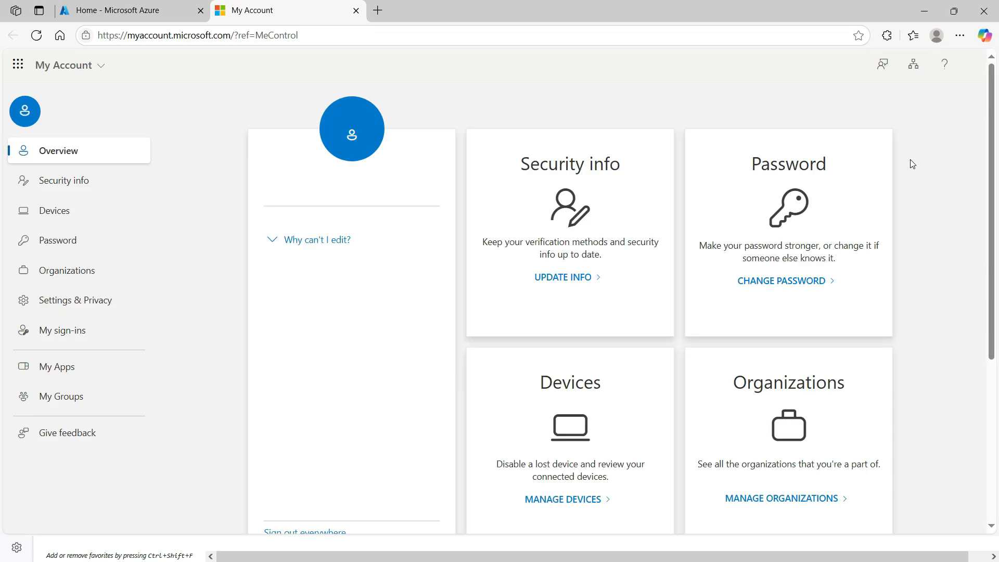
{"action": "left_click", "coordinate": [801, 281]}
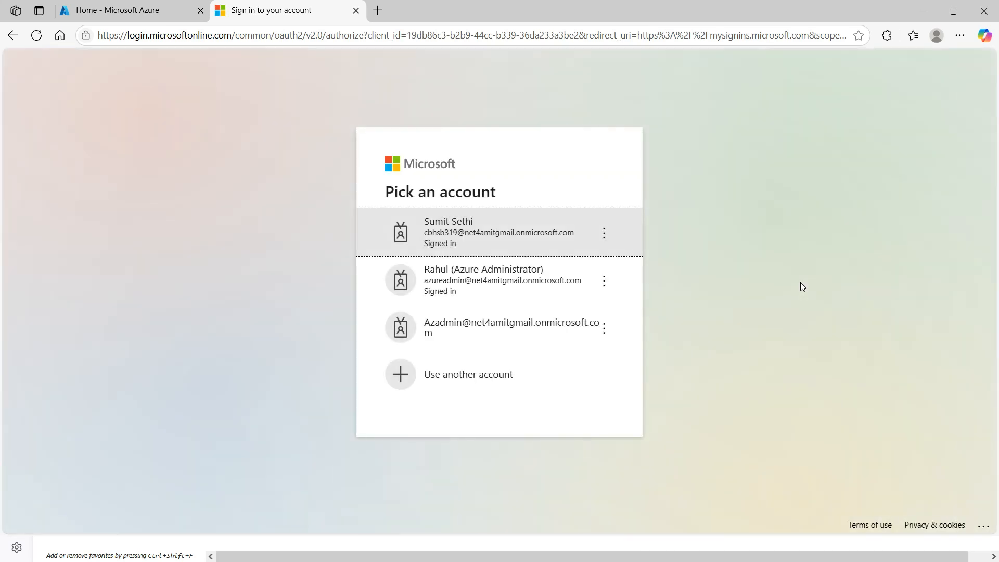
{"action": "left_click", "coordinate": [437, 229]}
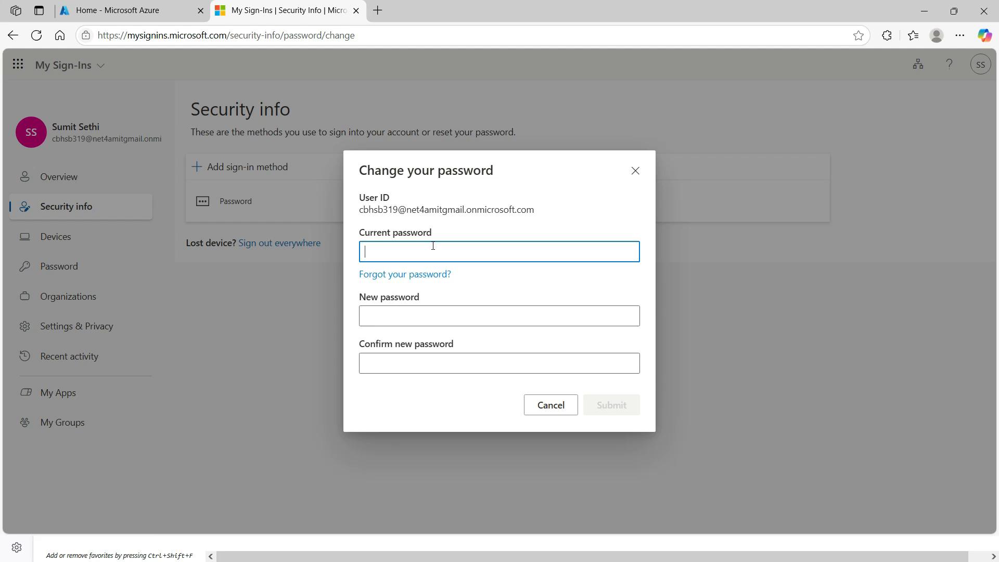
Enter the current password, then the new password and its confirmation in the Change your password dialog.
{"action": "left_click", "coordinate": [433, 248]}
{"action": "type", "text": "••••••••"}
{"action": "key", "text": "Tab"}
{"action": "key", "text": "Tab"}
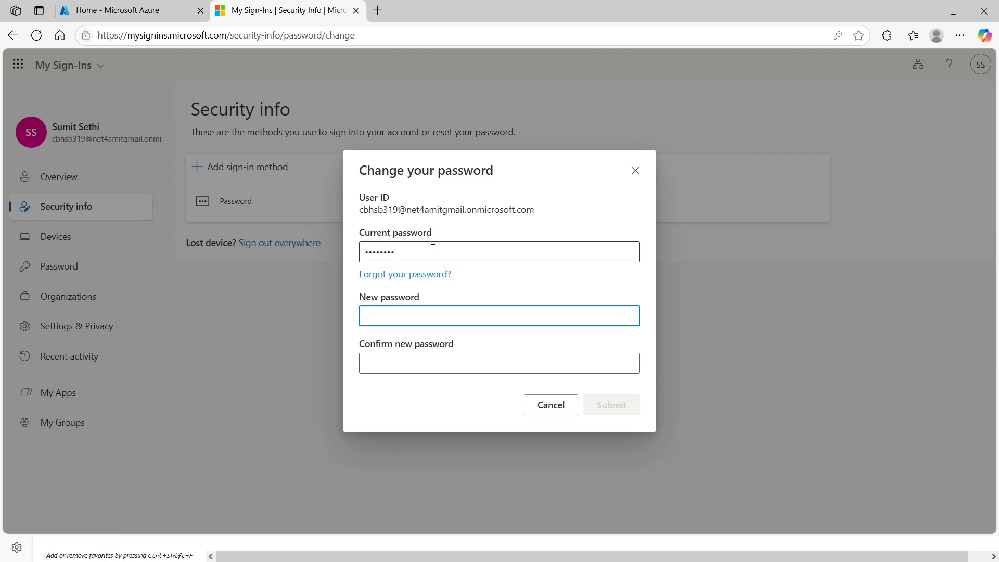
{"action": "type", "text": "•••••••"}
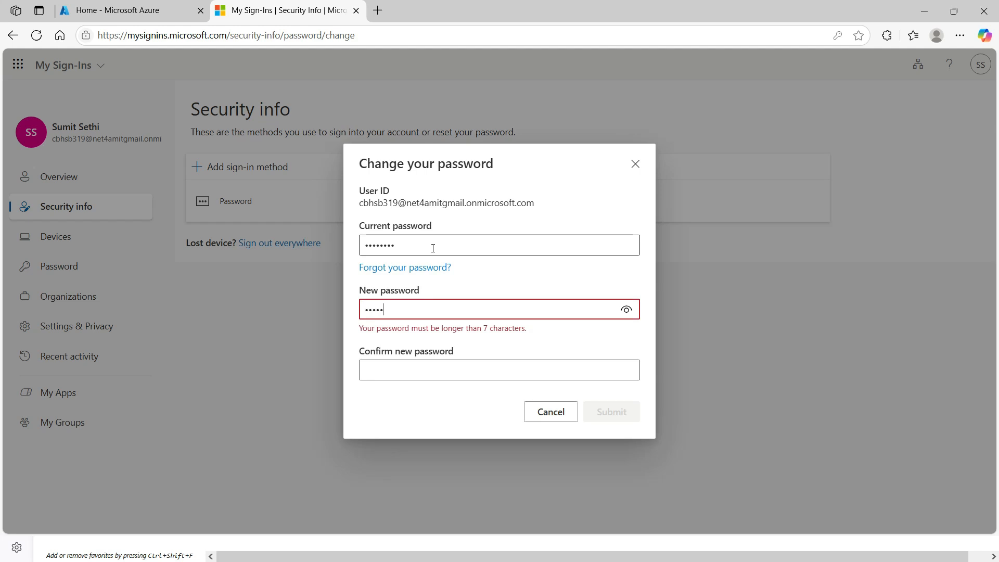
{"action": "type", "text": "•"}
{"action": "key", "text": "Tab"}
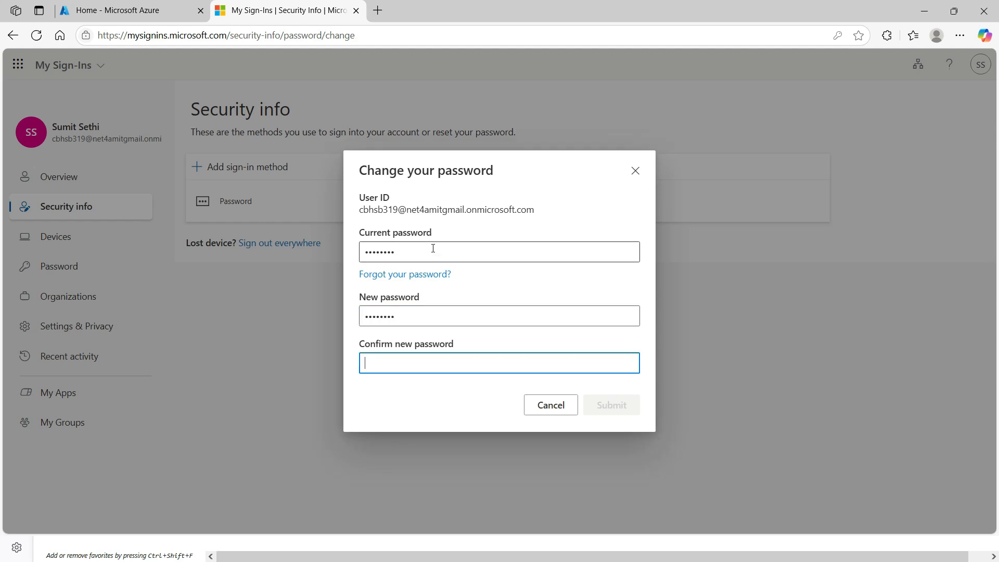
{"action": "type", "text": "••••••"}
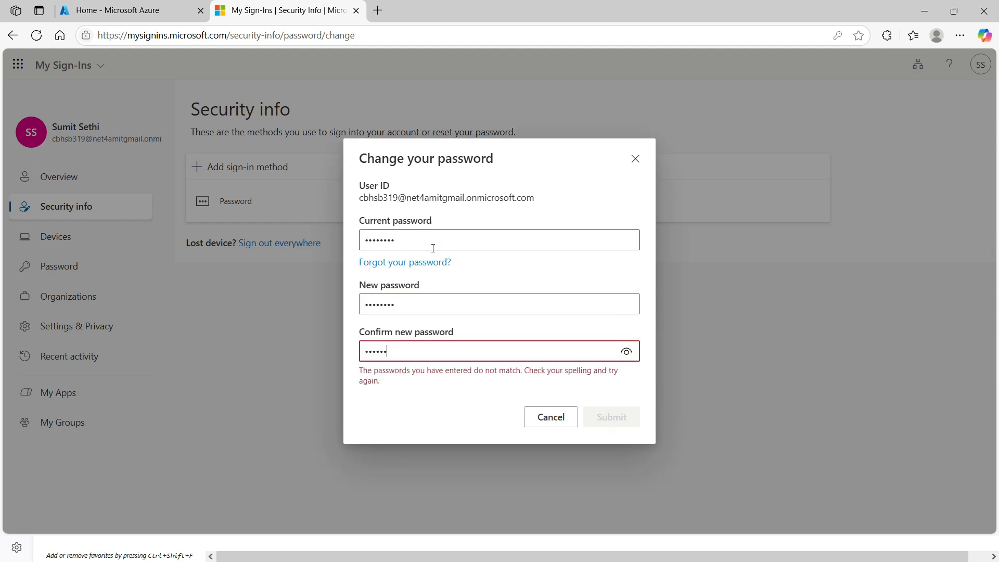
{"action": "type", "text": "••"}
Submit the password change and dismiss the Success, password changed confirmation.
{"action": "left_click", "coordinate": [617, 408]}
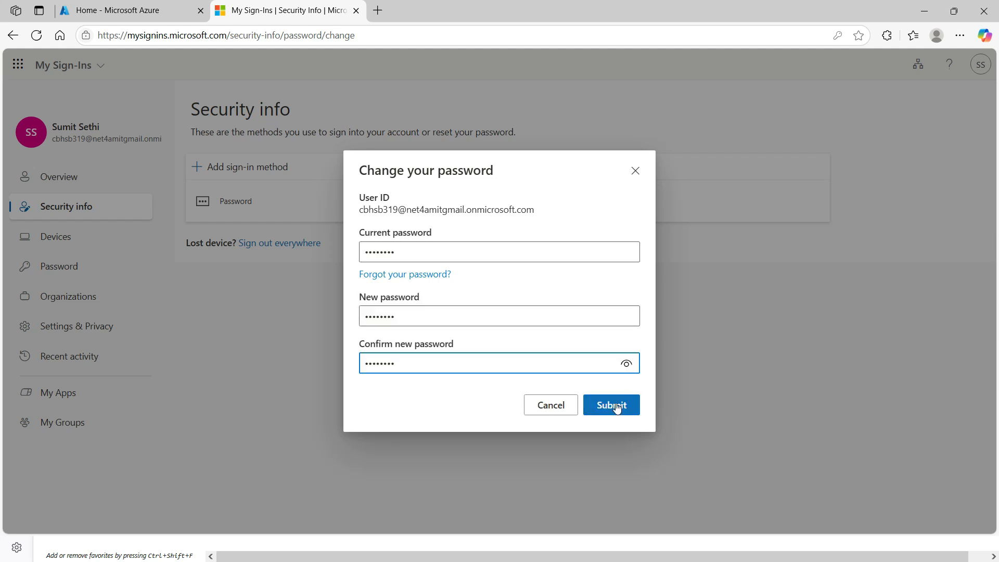
{"action": "left_click", "coordinate": [617, 406]}
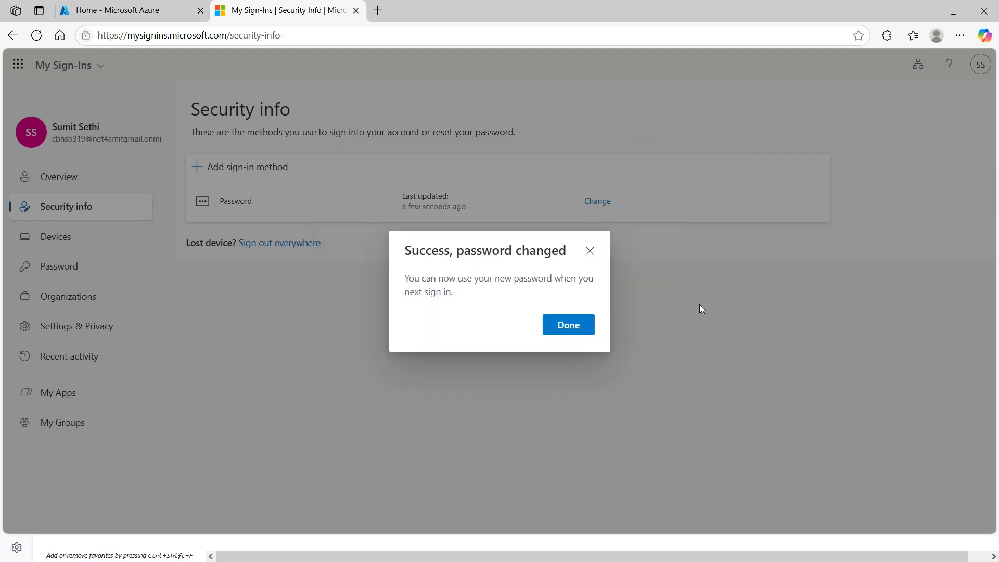
{"action": "left_click", "coordinate": [591, 324]}
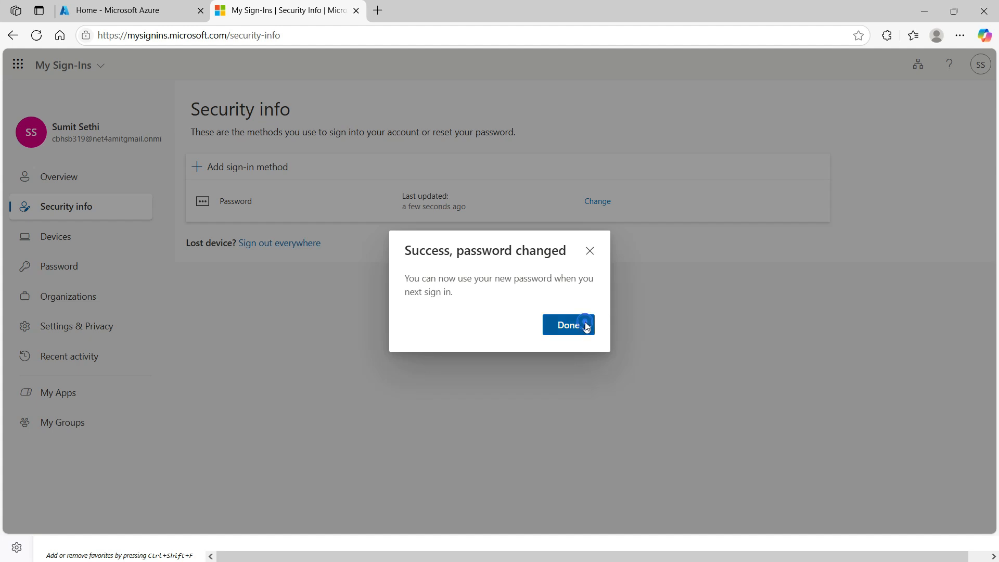